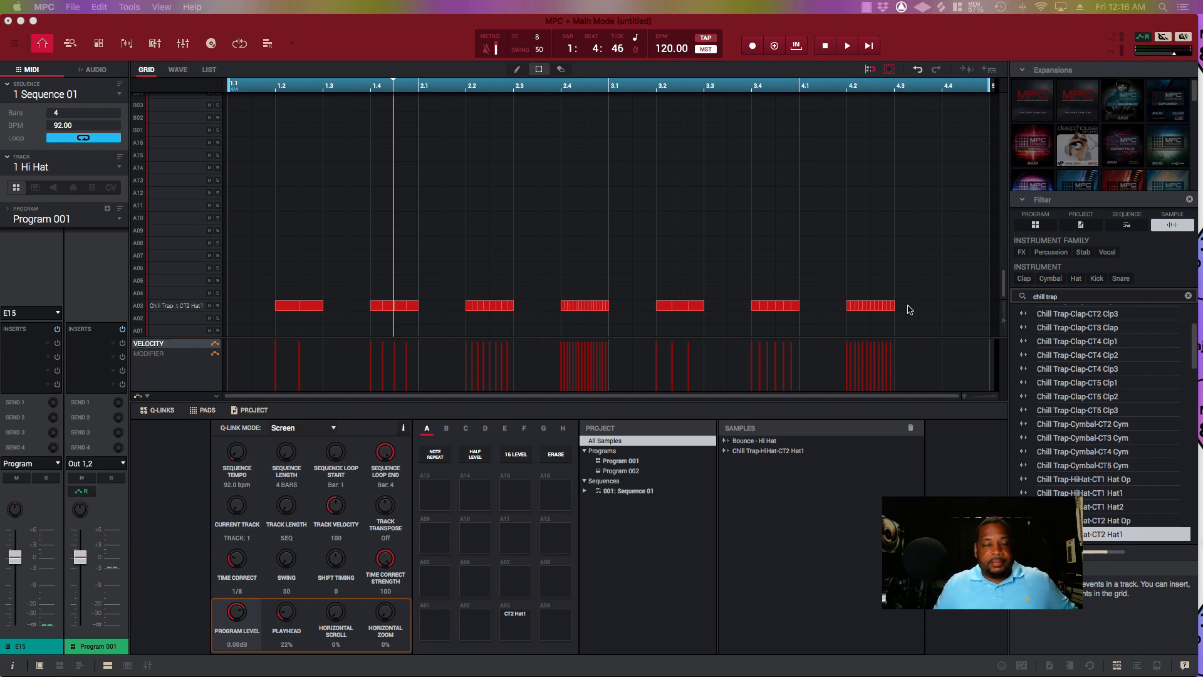
# - Select all hi-hat notes on row A03 and show the TC resolution choices
pyautogui.click(909, 309)
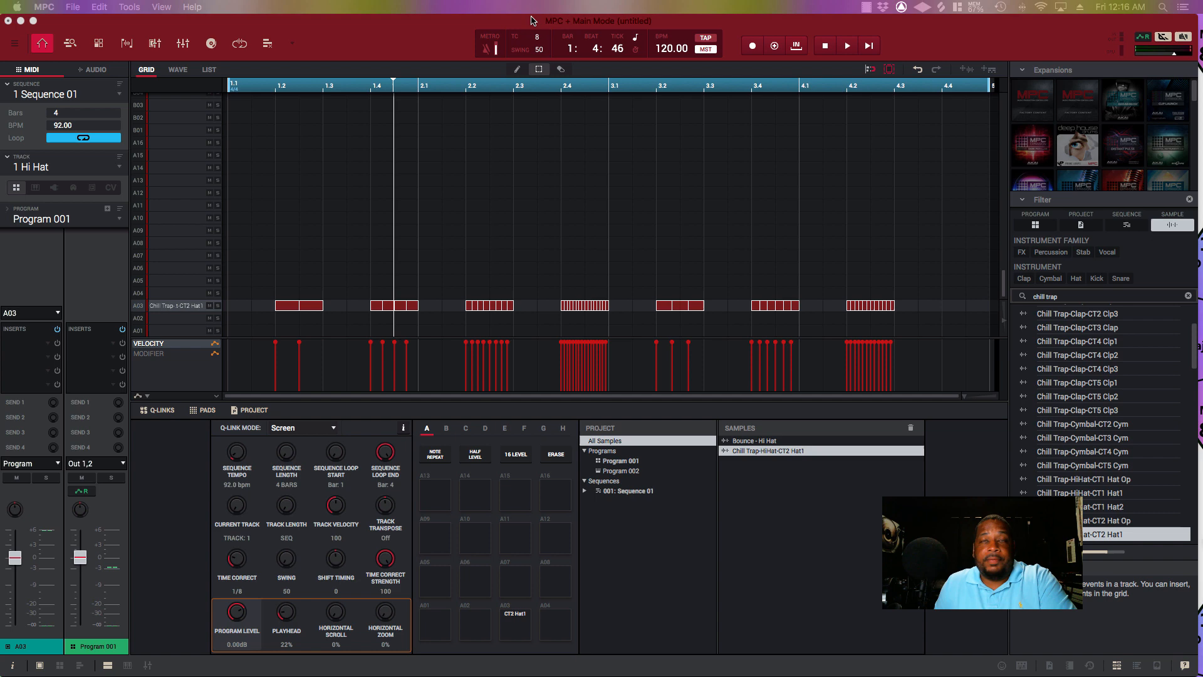
pyautogui.click(537, 44)
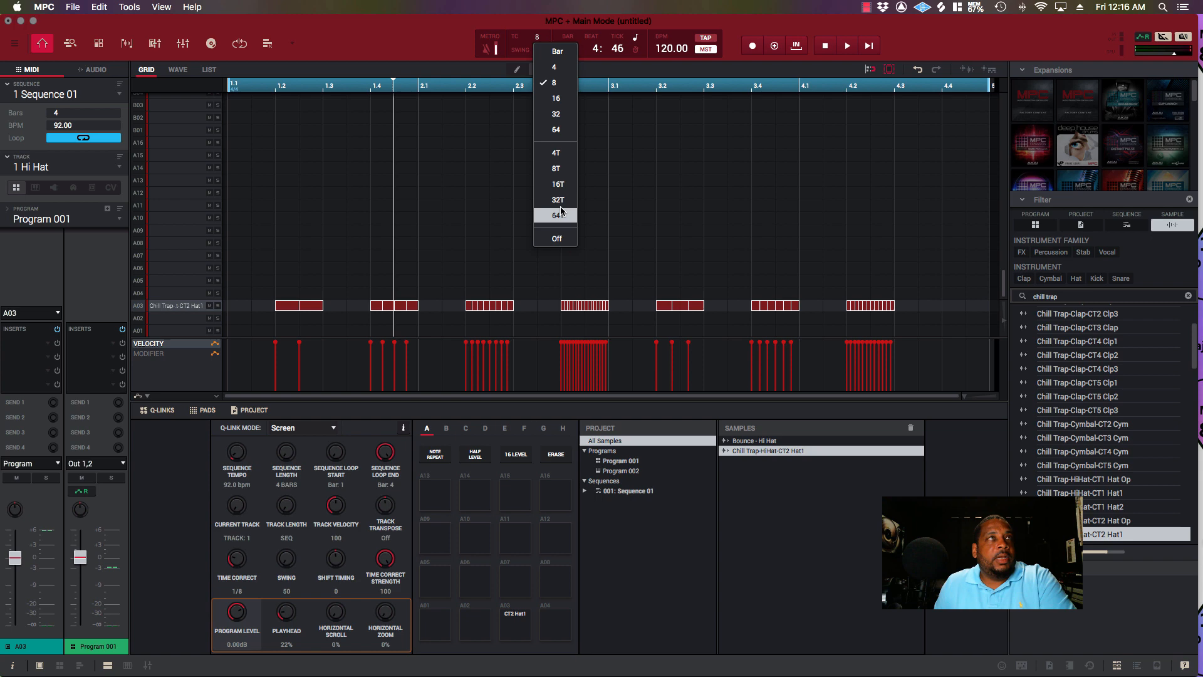
# - Dismiss the TC choices, leaving the resolution at 8
pyautogui.click(498, 152)
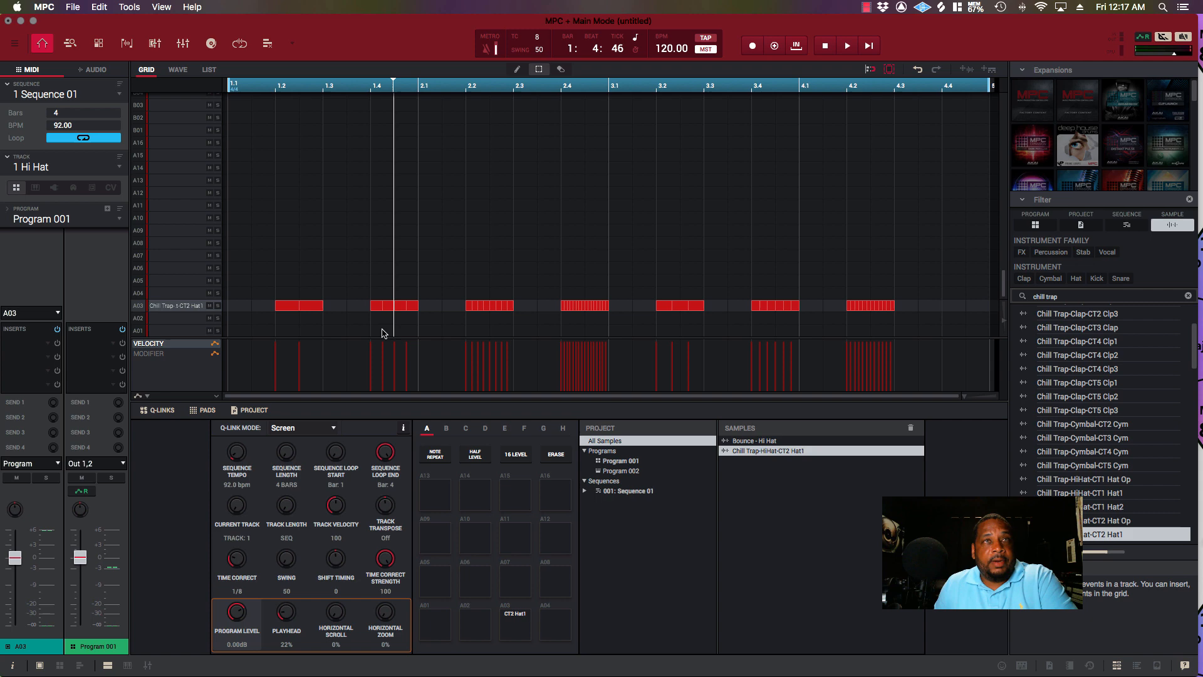
pyautogui.doubleClick(764, 442)
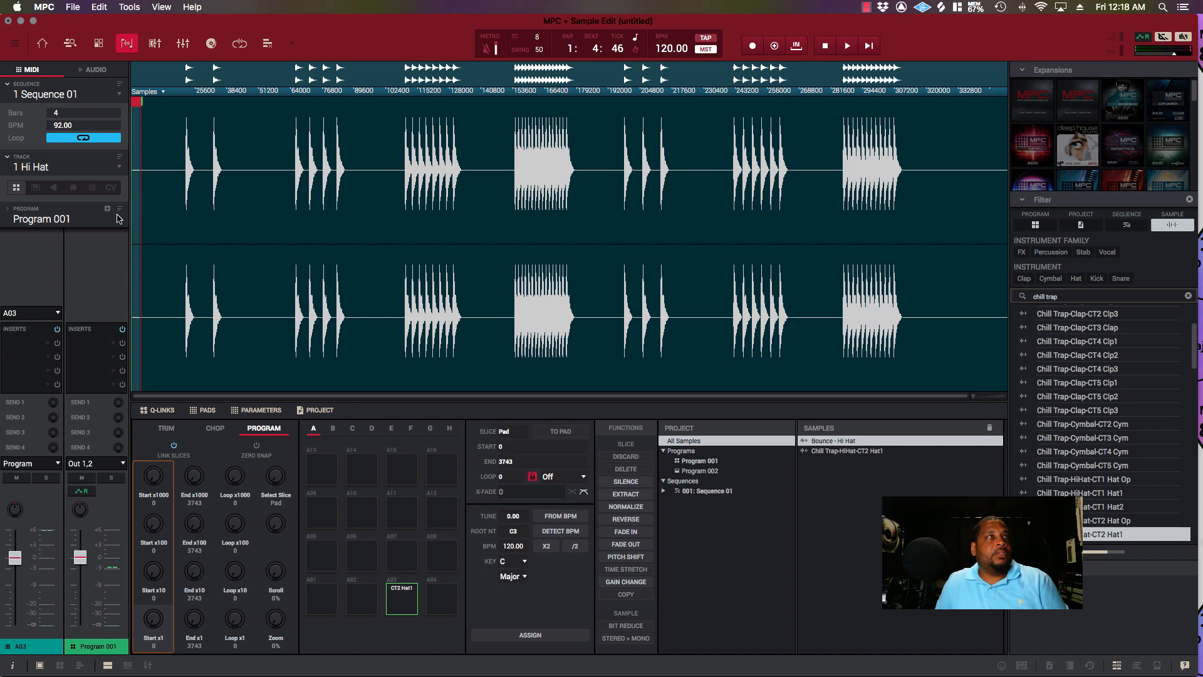
pyautogui.click(41, 43)
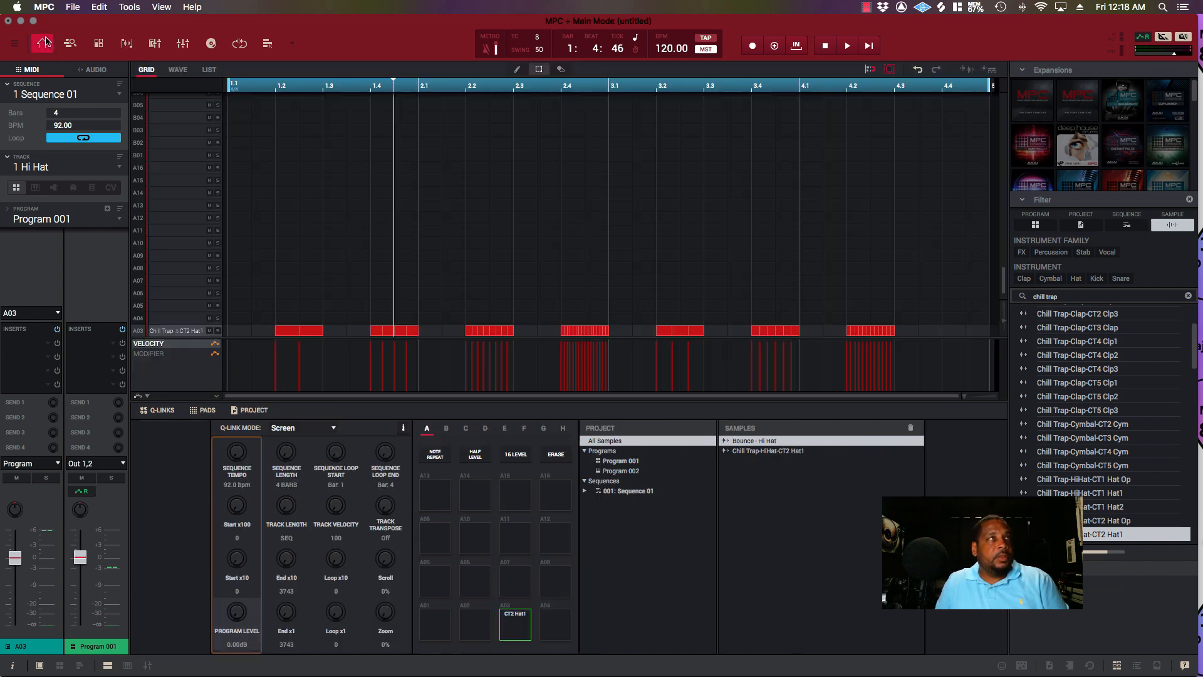
# - Switch to Track 02 and enter program edit for its keygroup Program 002
pyautogui.click(120, 168)
pyautogui.click(38, 186)
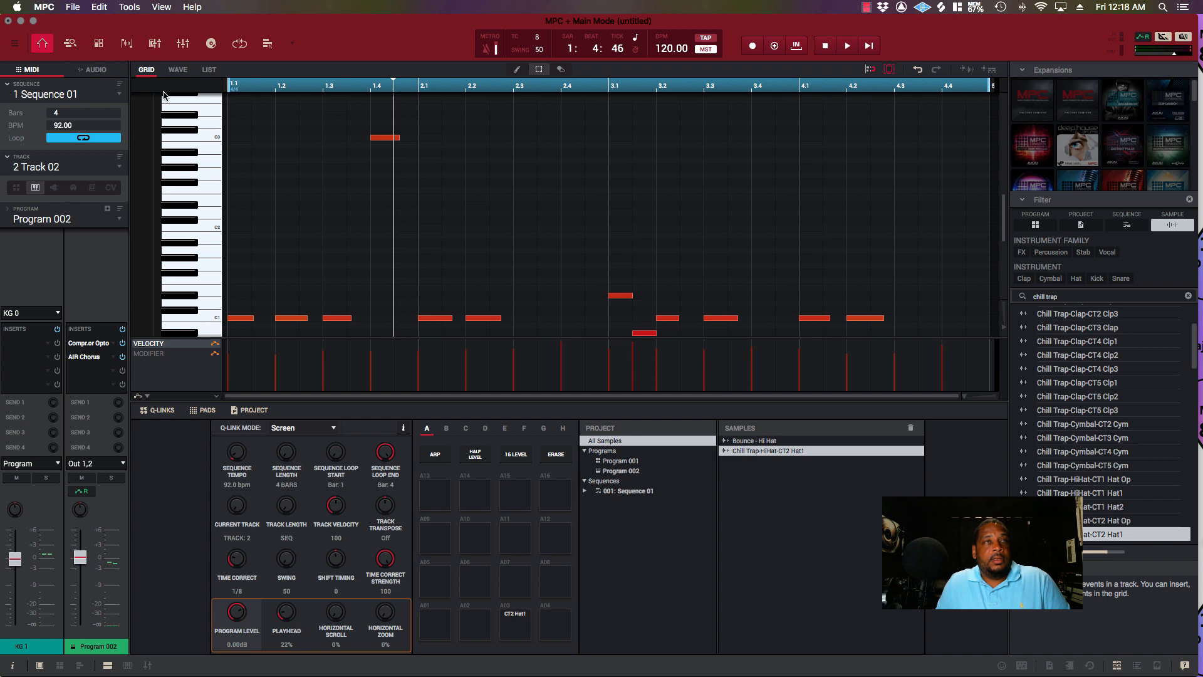
pyautogui.click(98, 44)
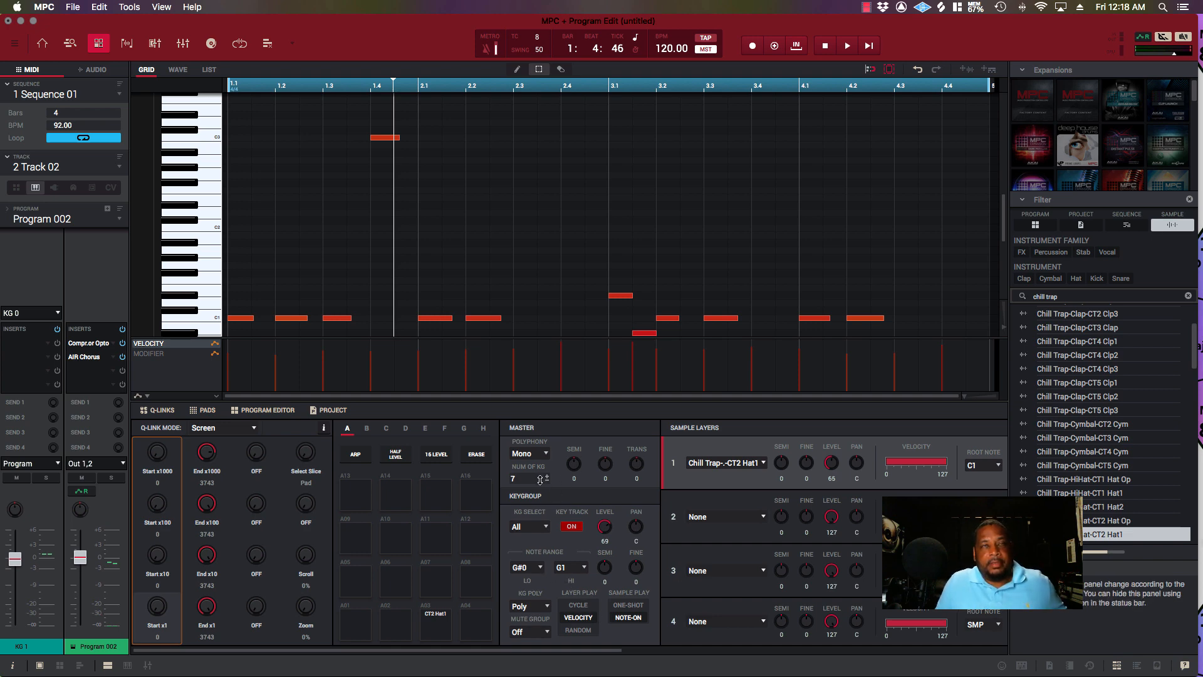
# - Inspect keygroups 1 and 2 via KG SELECT
pyautogui.click(545, 526)
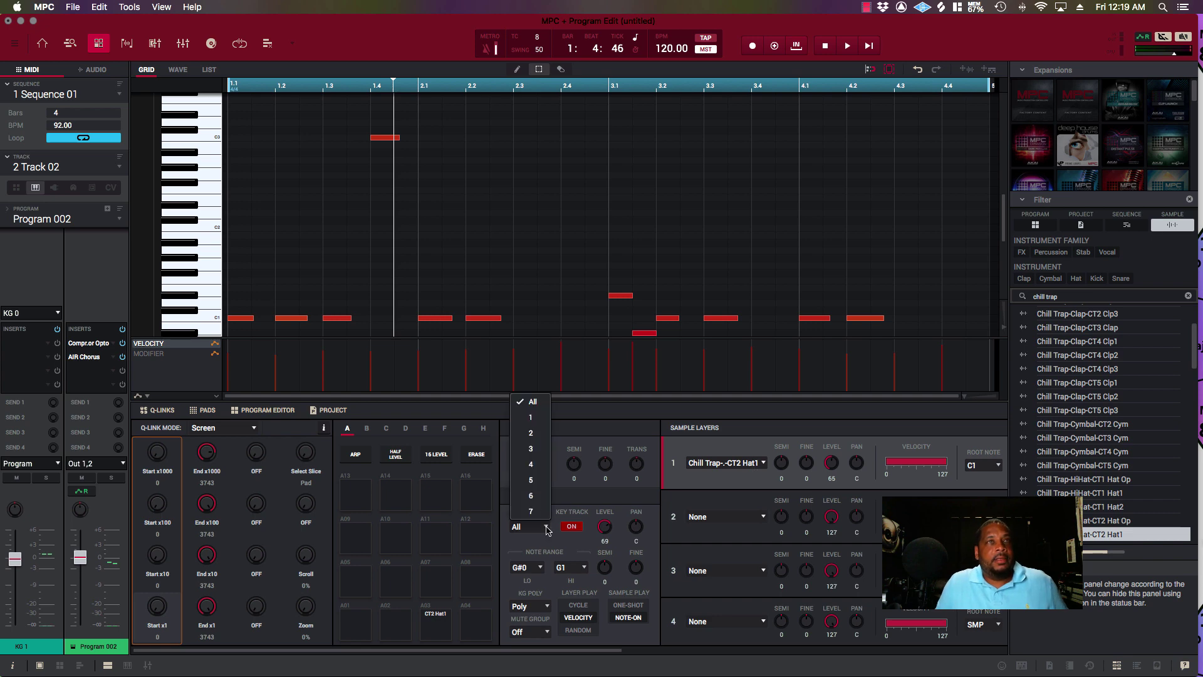
pyautogui.click(545, 421)
pyautogui.click(546, 529)
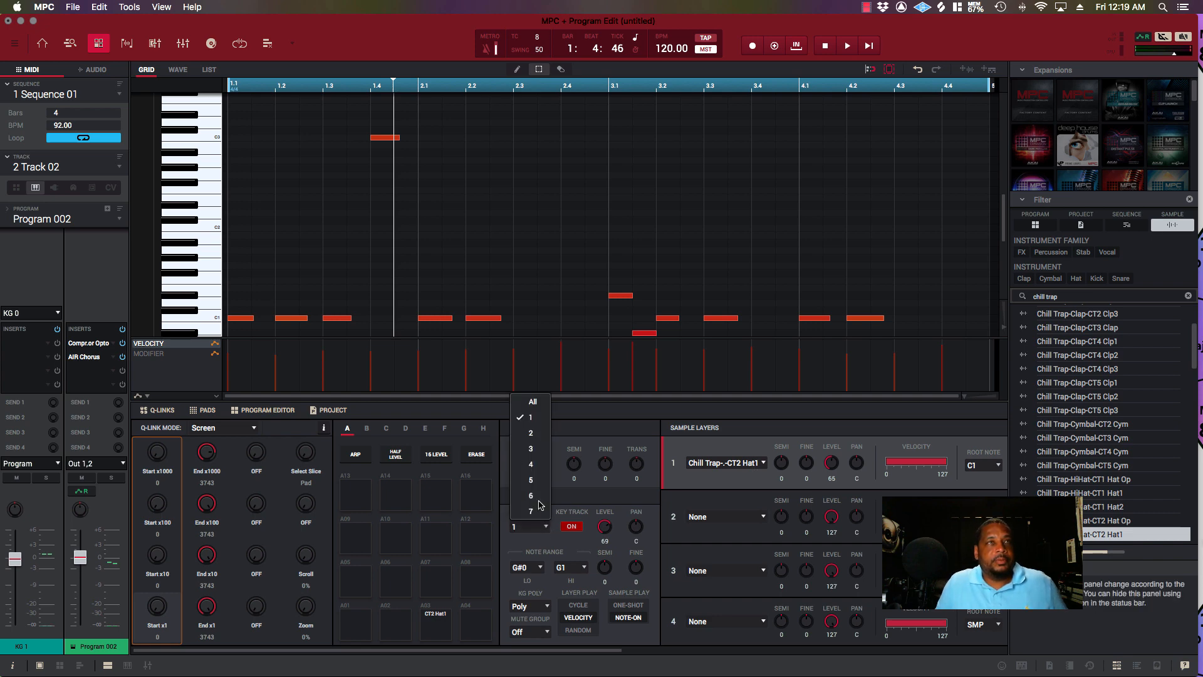
pyautogui.click(531, 432)
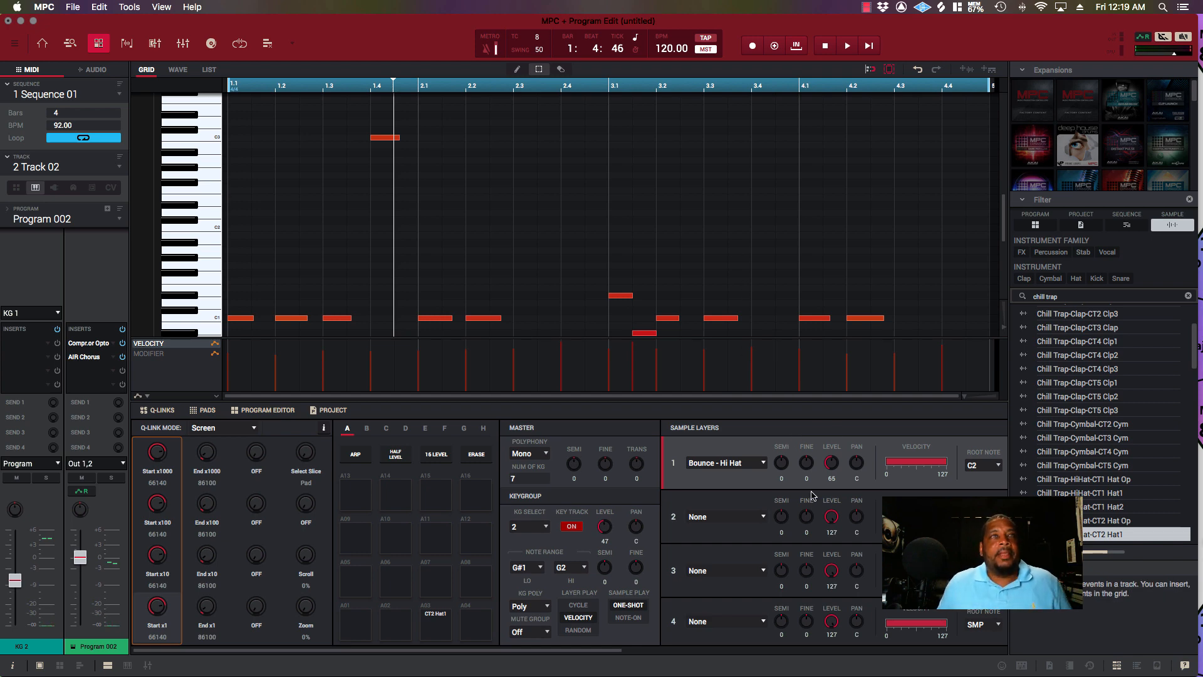
# - Select keygroup 3 and view its slice of Bounce - Hi Hat in the WAVE view
pyautogui.click(544, 528)
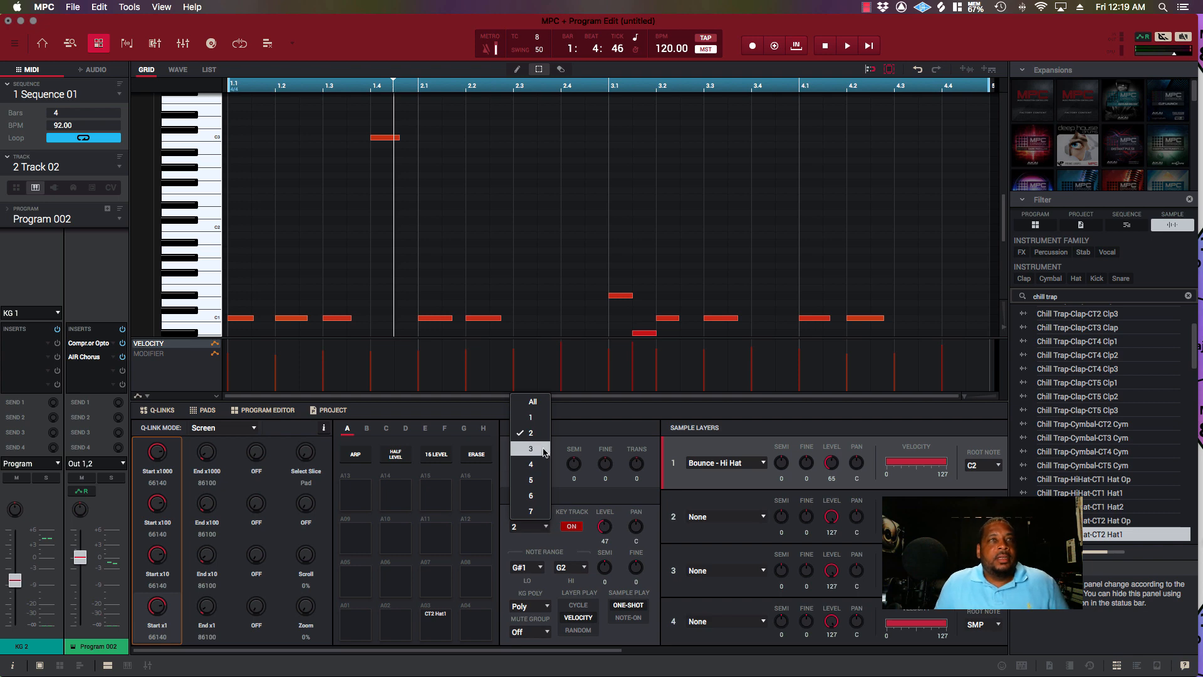
pyautogui.click(531, 464)
pyautogui.click(178, 69)
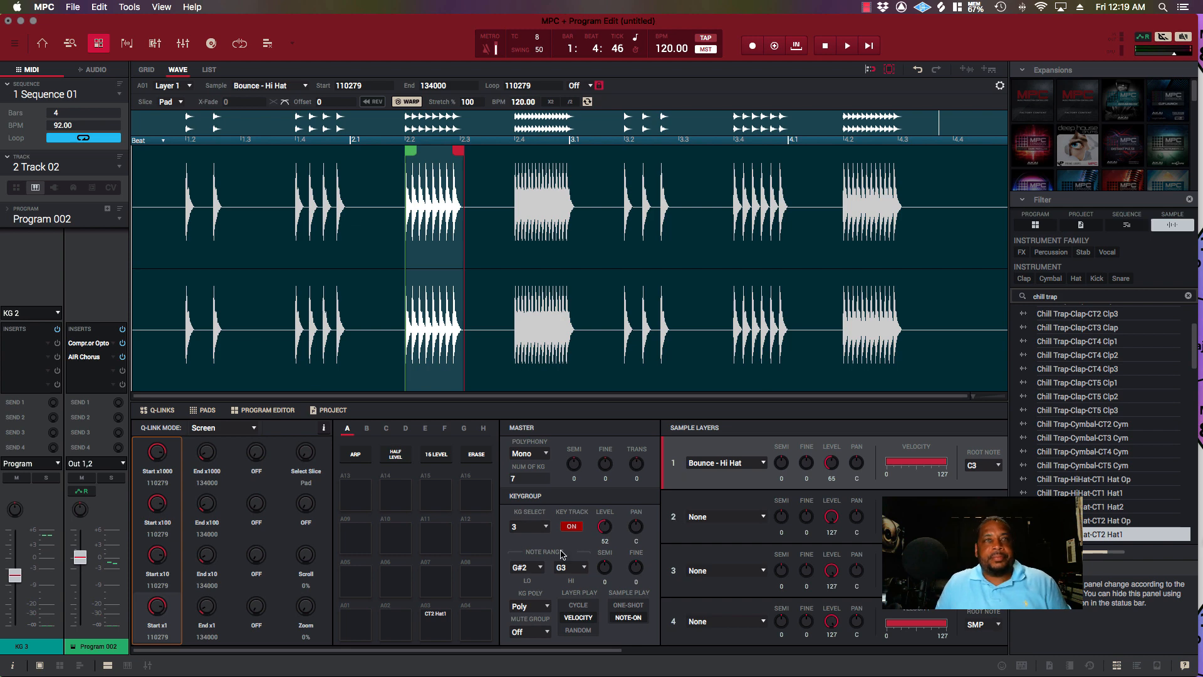
# - Step through keygroups 4, 5 and 6, ending on keygroup 6's 217600–265200 slice rooted at C6
pyautogui.click(547, 526)
pyautogui.click(538, 466)
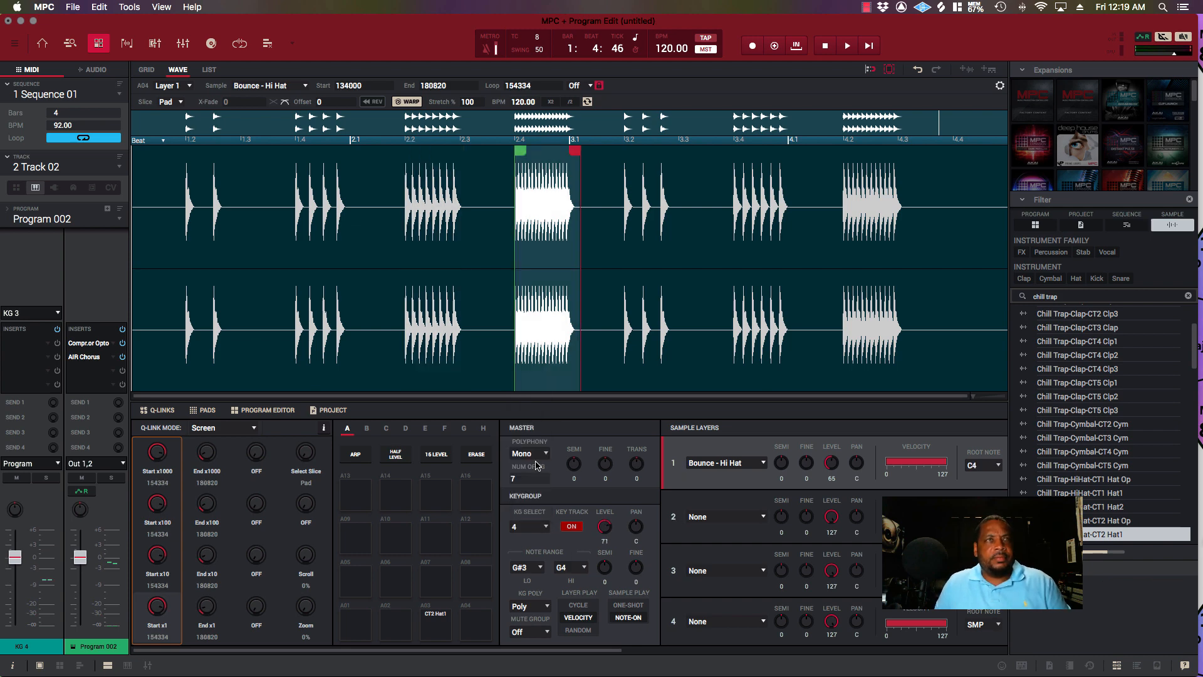
pyautogui.click(545, 526)
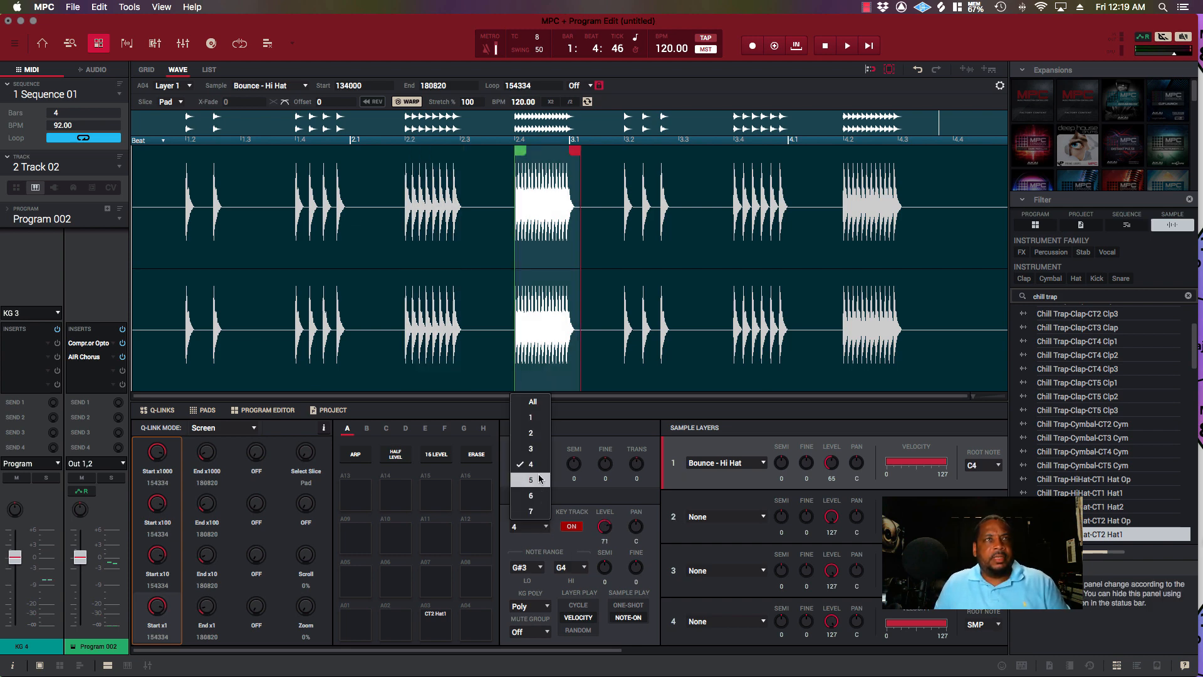
pyautogui.click(540, 480)
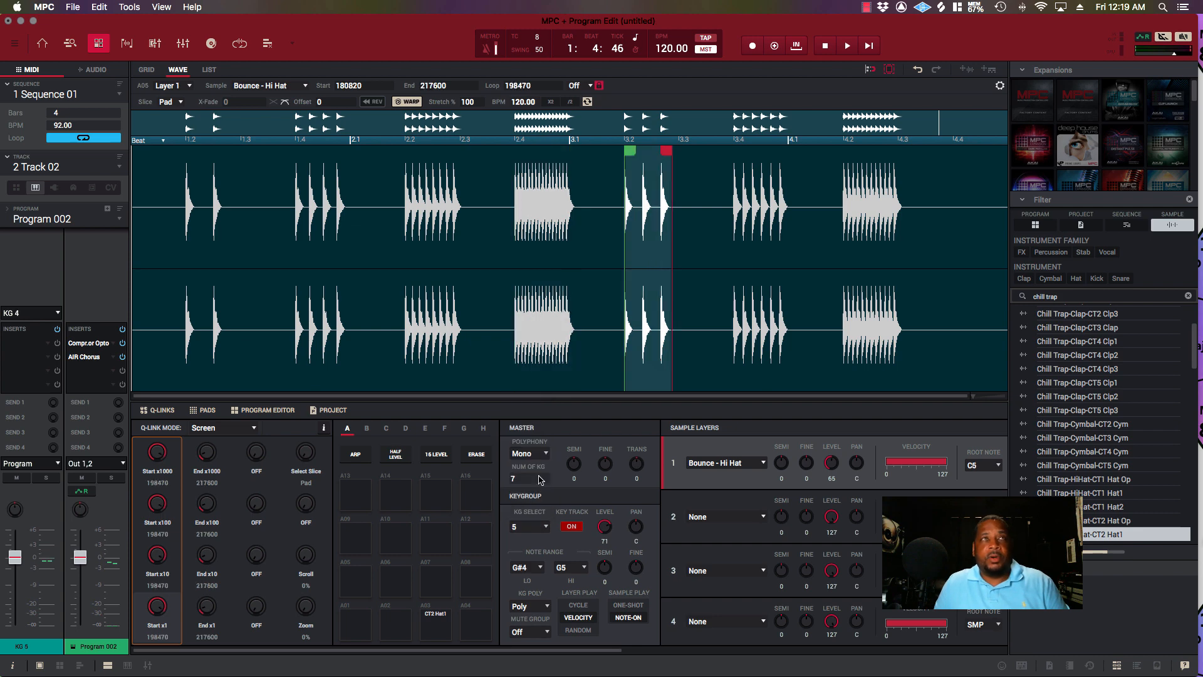
pyautogui.click(546, 527)
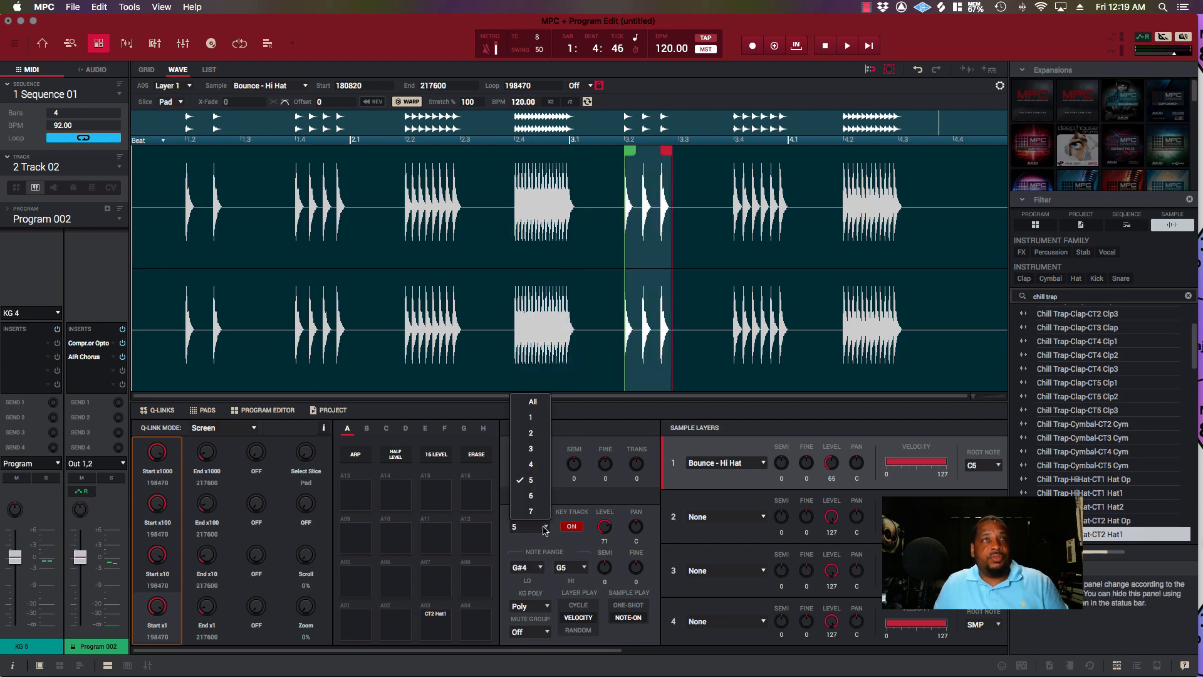
pyautogui.click(541, 496)
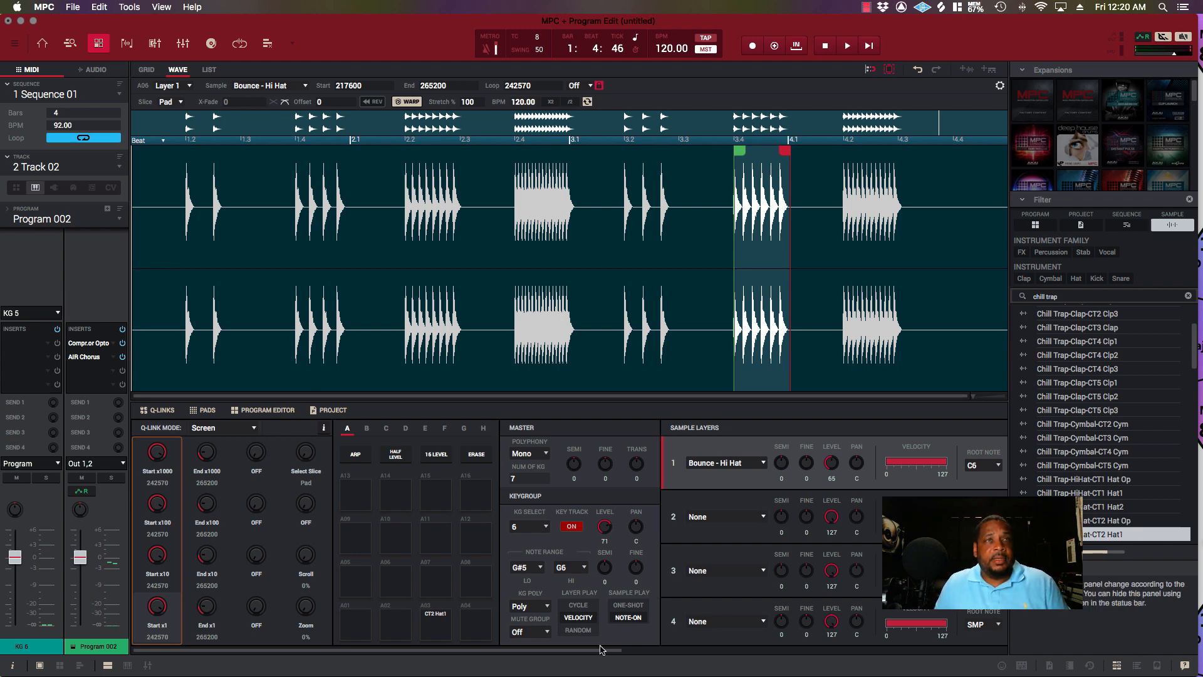
pyautogui.moveTo(602, 651); pyautogui.dragTo(855, 646)
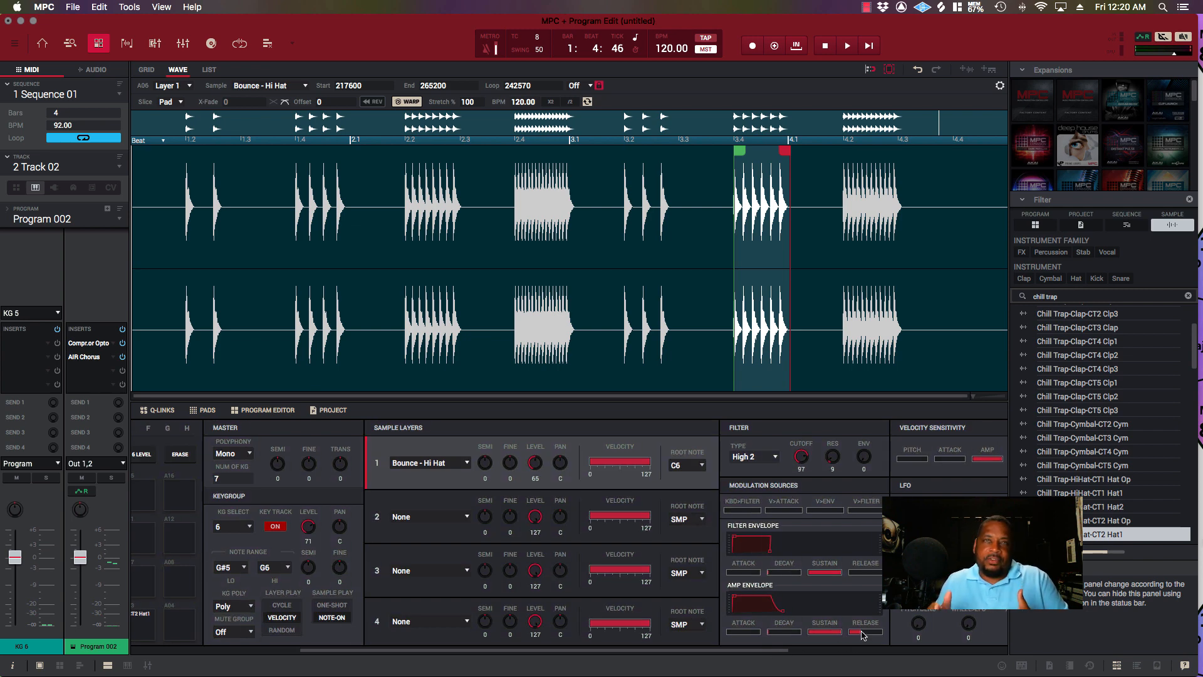
# - Raise the Amp Envelope RELEASE for keygroup 6
pyautogui.moveTo(851, 632); pyautogui.dragTo(863, 631)
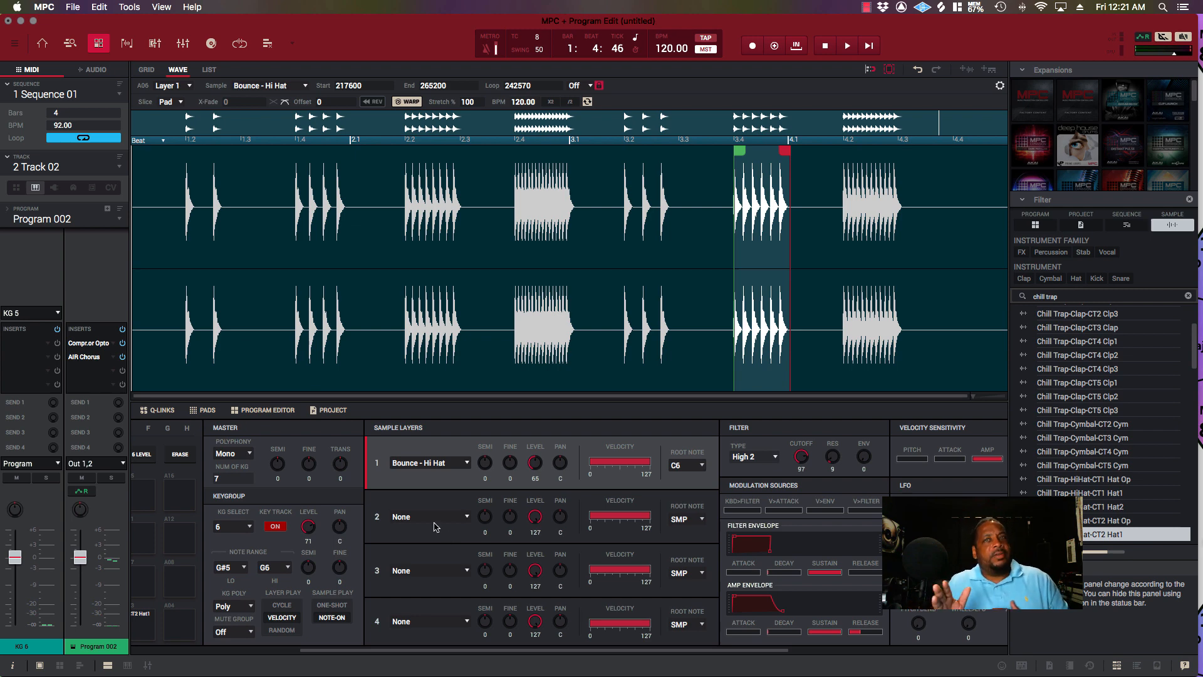
# - Return to Track 02's GRID view and play the four-bar sequence, then stop
pyautogui.click(148, 70)
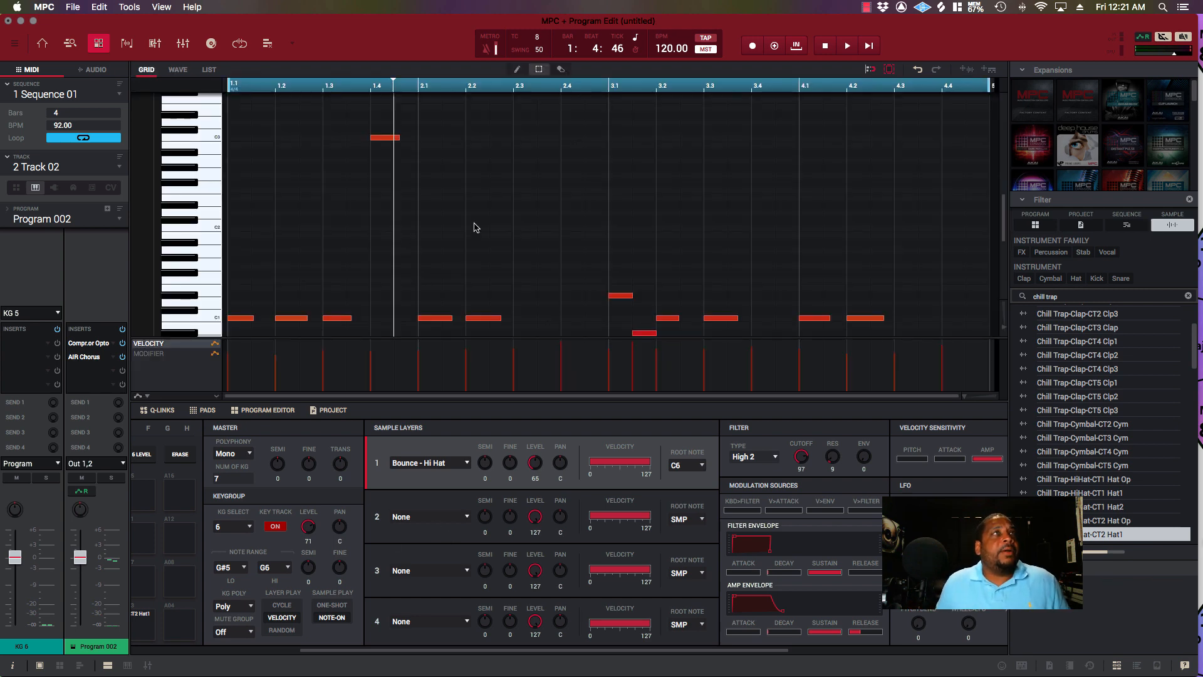
pyautogui.scroll(-2, 500, 270)
pyautogui.scroll(-1, 500, 270)
pyautogui.scroll(-2, 500, 270)
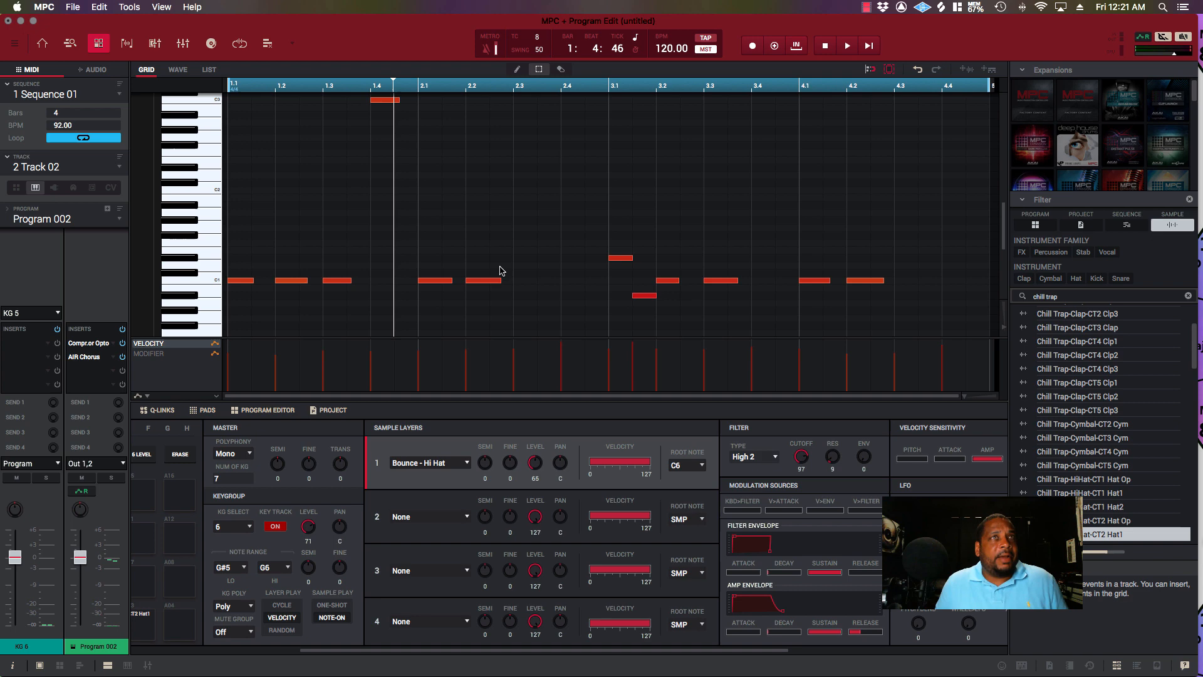
pyautogui.scroll(-2, 500, 269)
pyautogui.scroll(-2, 500, 270)
pyautogui.scroll(-2, 499, 270)
pyautogui.scroll(-1, 500, 270)
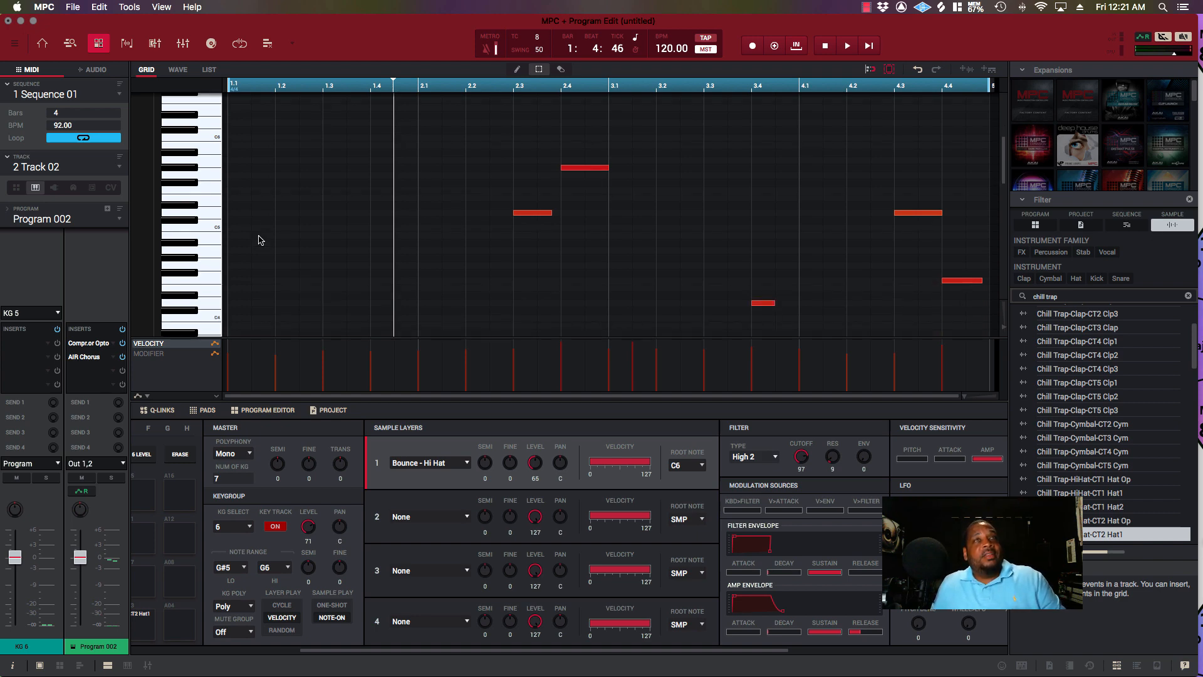
pyautogui.scroll(-2, 257, 240)
pyautogui.press('space')
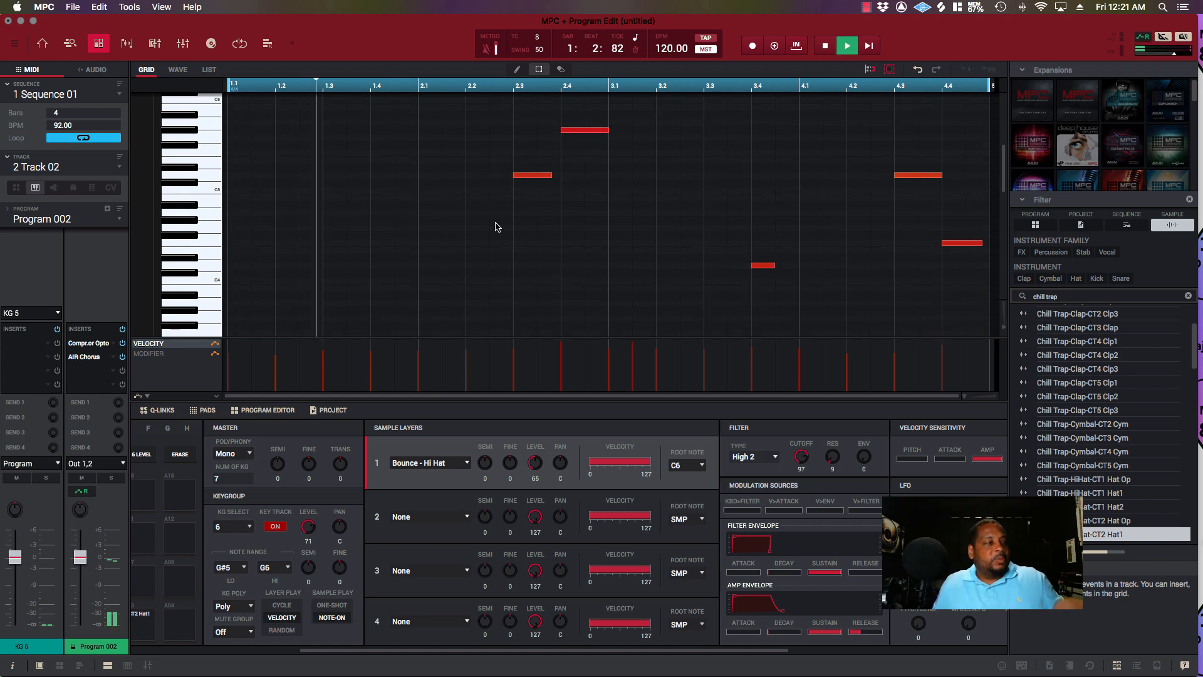
pyautogui.scroll(-3, 497, 226)
pyautogui.scroll(3, 497, 227)
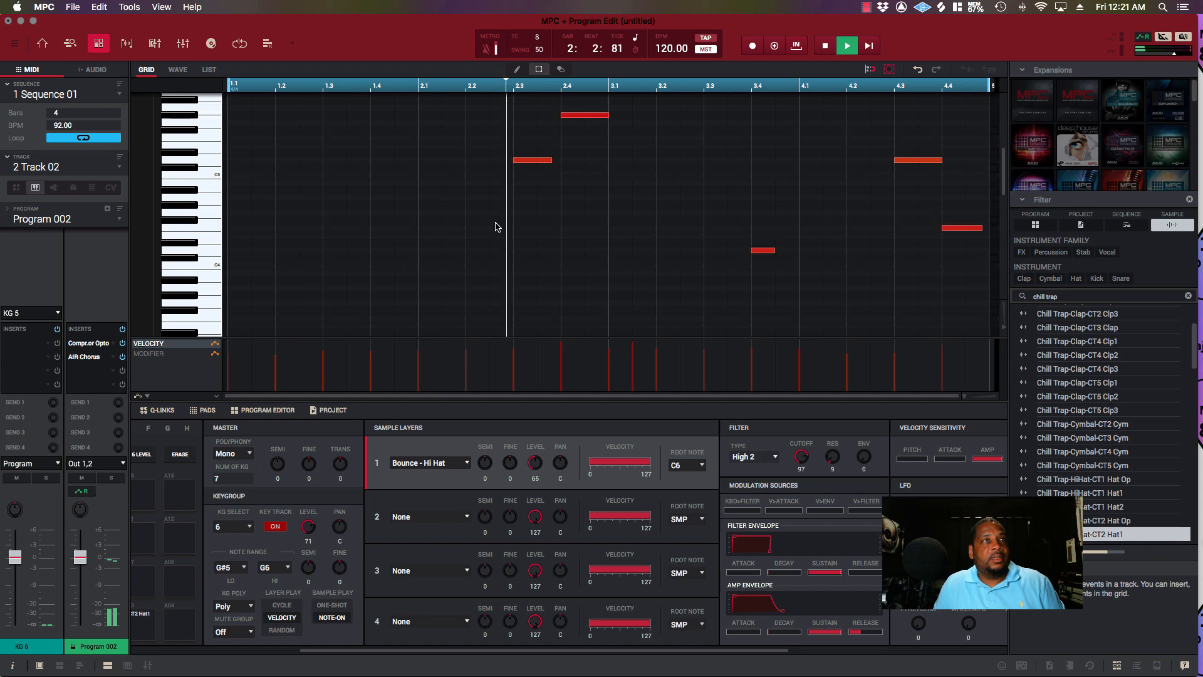
pyautogui.scroll(-4, 497, 226)
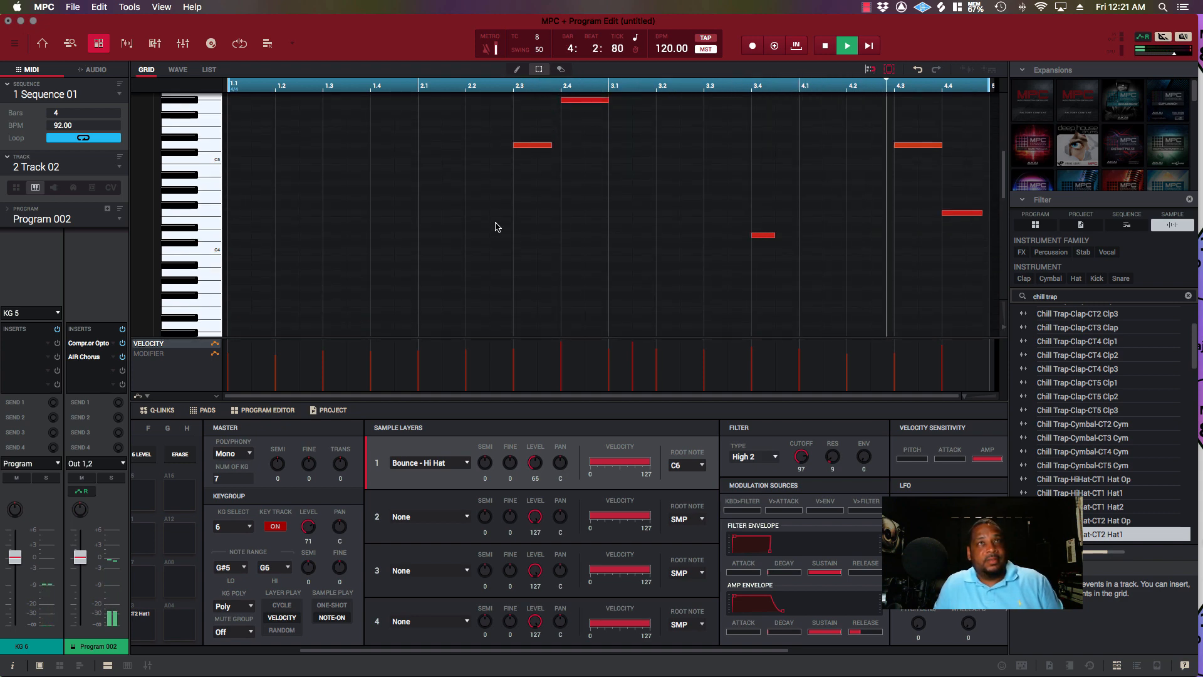
pyautogui.scroll(-2, 497, 226)
pyautogui.scroll(-1, 497, 227)
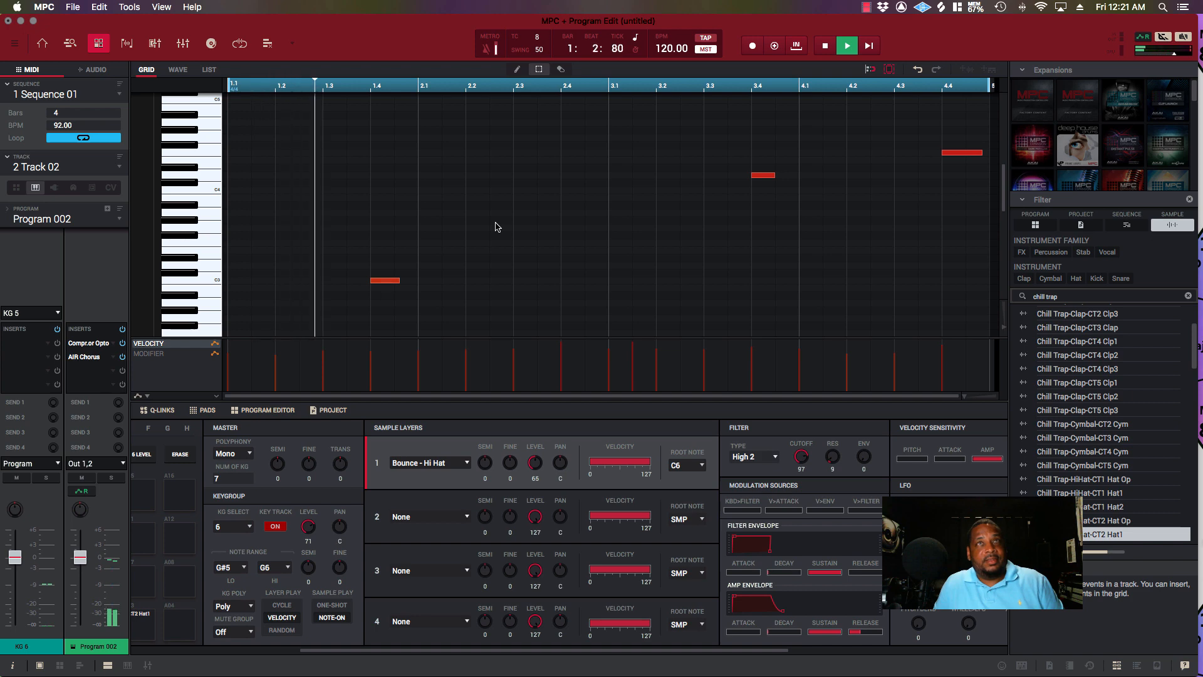
pyautogui.press('space')
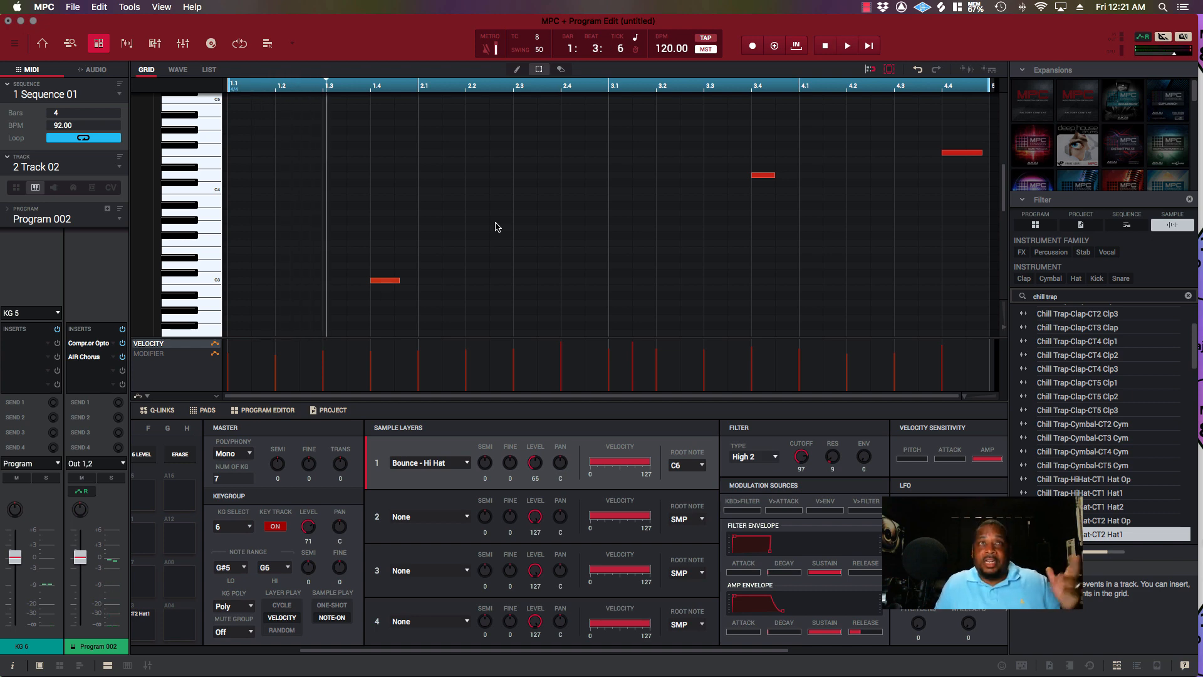